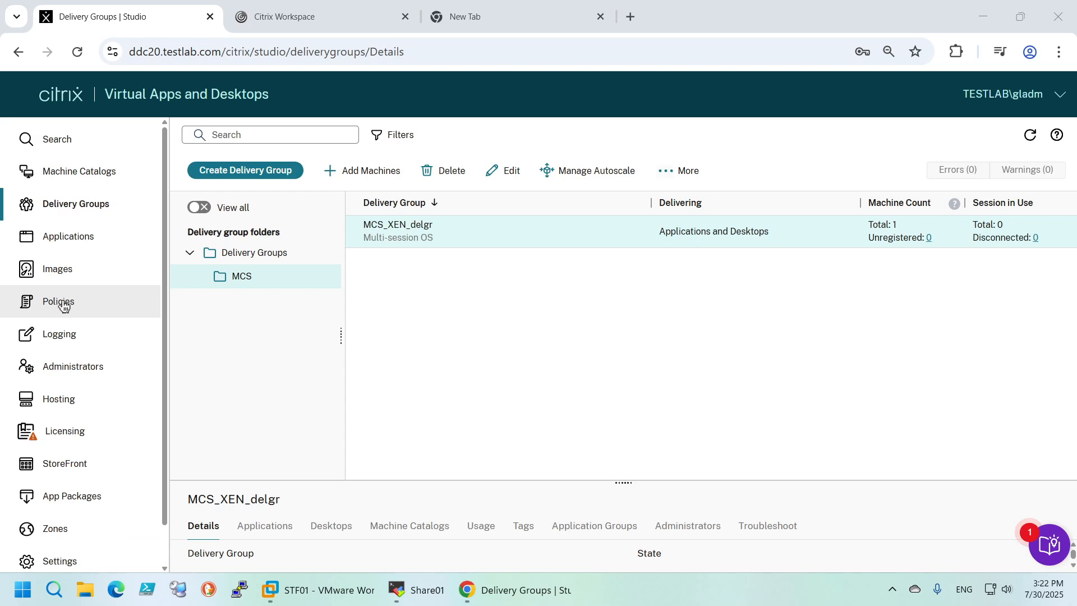
Review the Access Policy settings of the MCS_XEN_delgr delivery group and leave them without saving
left_click(501, 170)
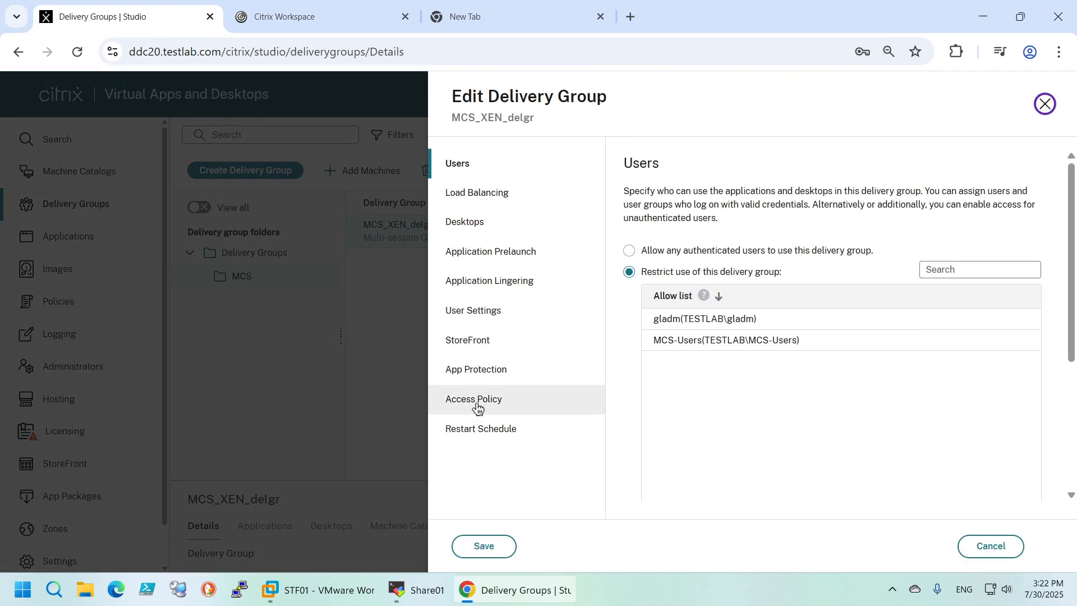
left_click(475, 401)
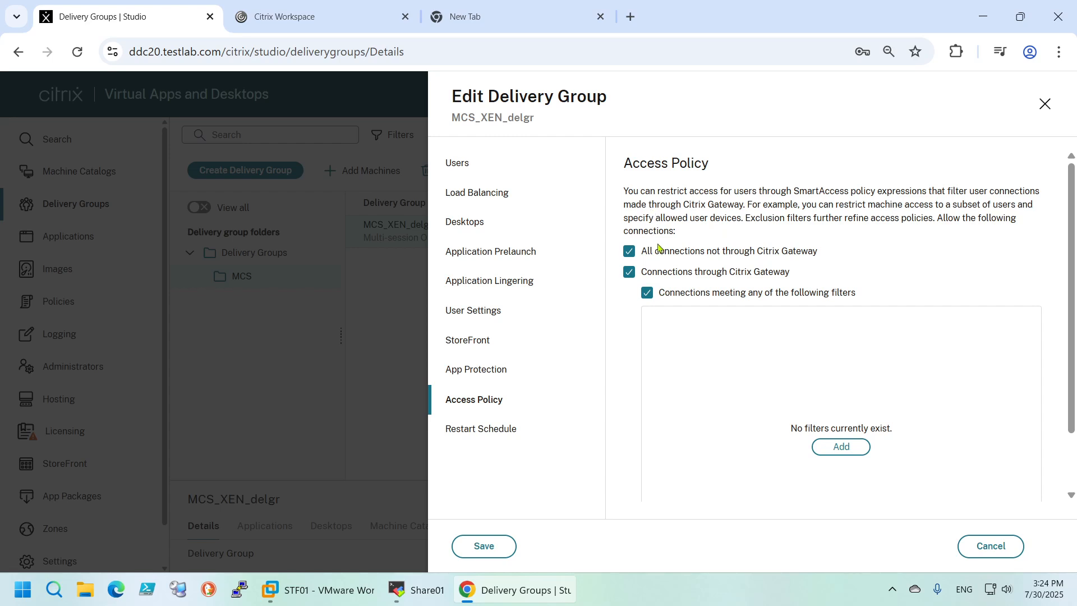
left_click(999, 553)
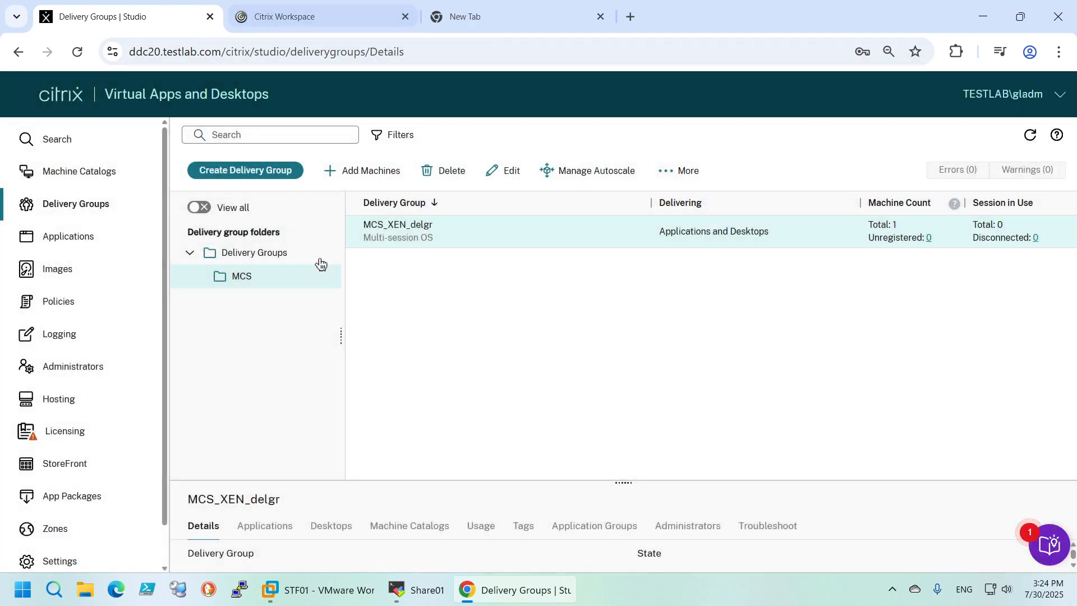
Switch to the StoreFront site, log off, and log back on with the saved test user credentials
left_click(284, 16)
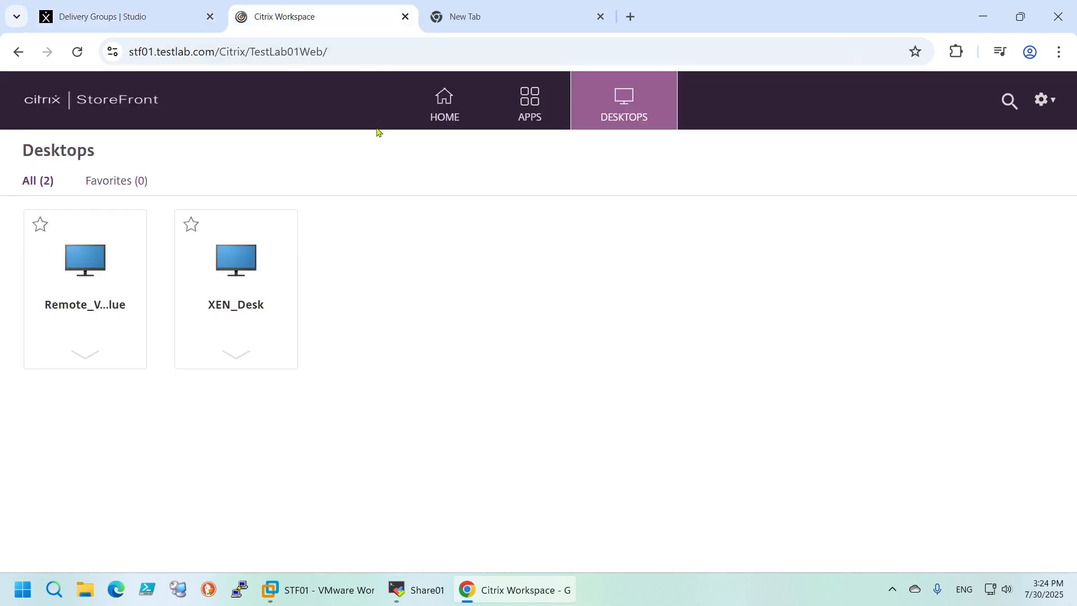
left_click(1043, 101)
left_click(928, 277)
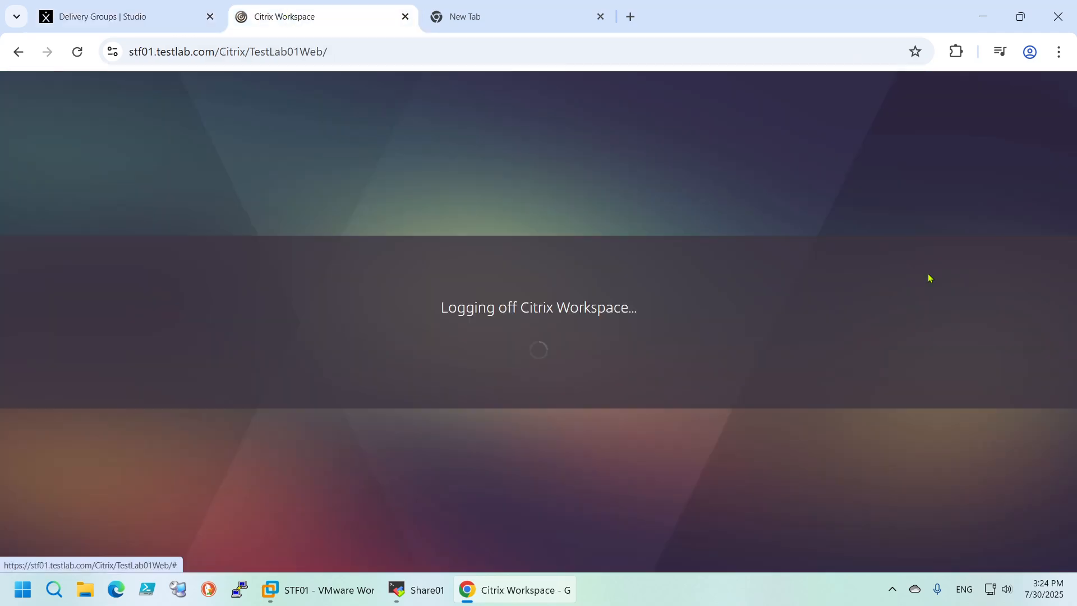
left_click(503, 349)
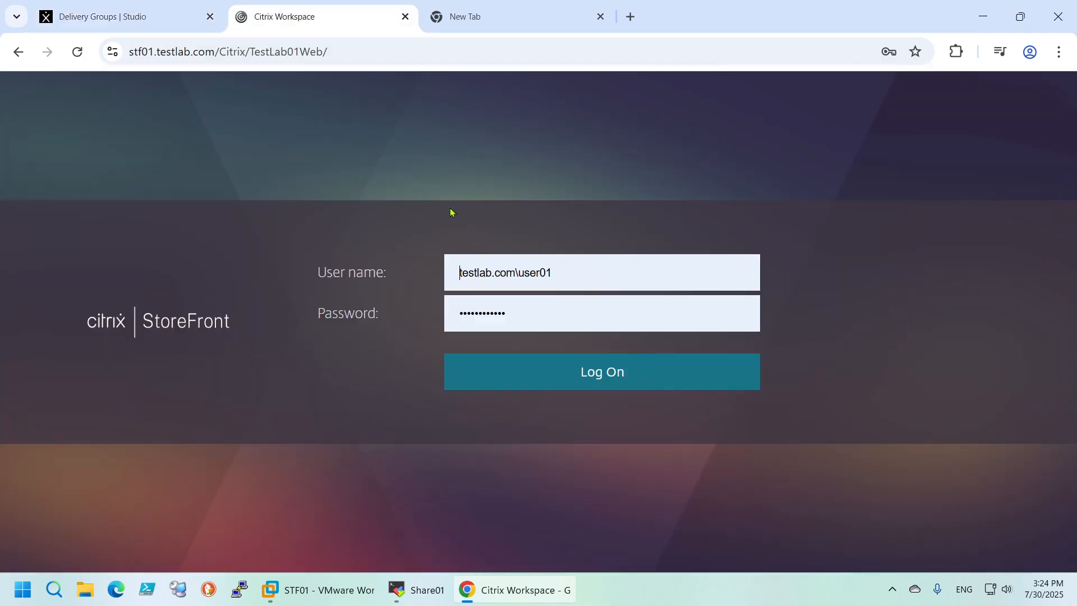
left_click(589, 385)
Examine which apps and desktops StoreFront offers the logged-on user
left_click(508, 112)
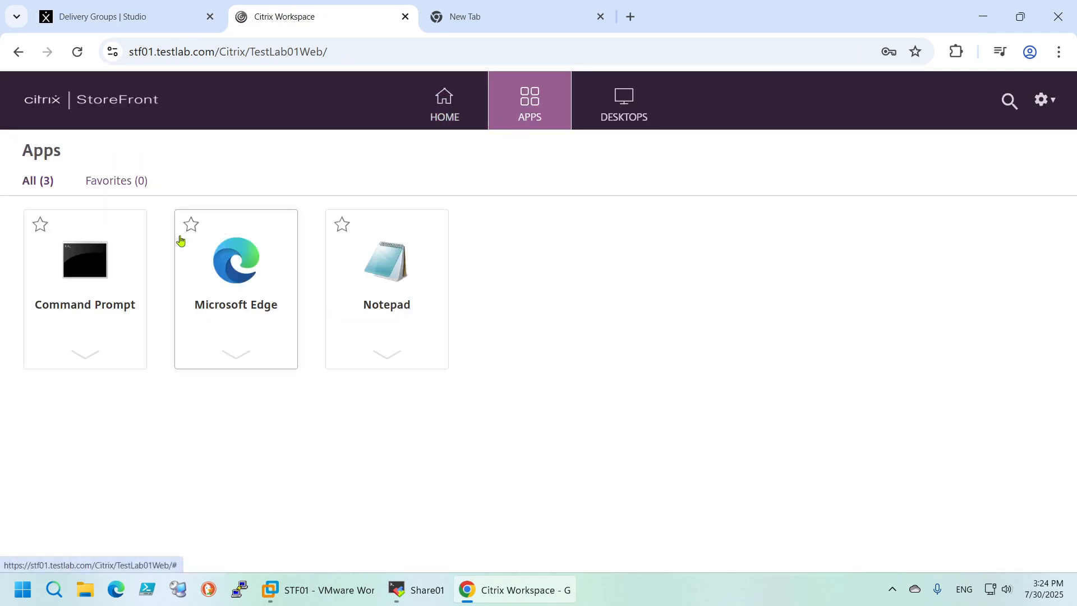
left_click(611, 125)
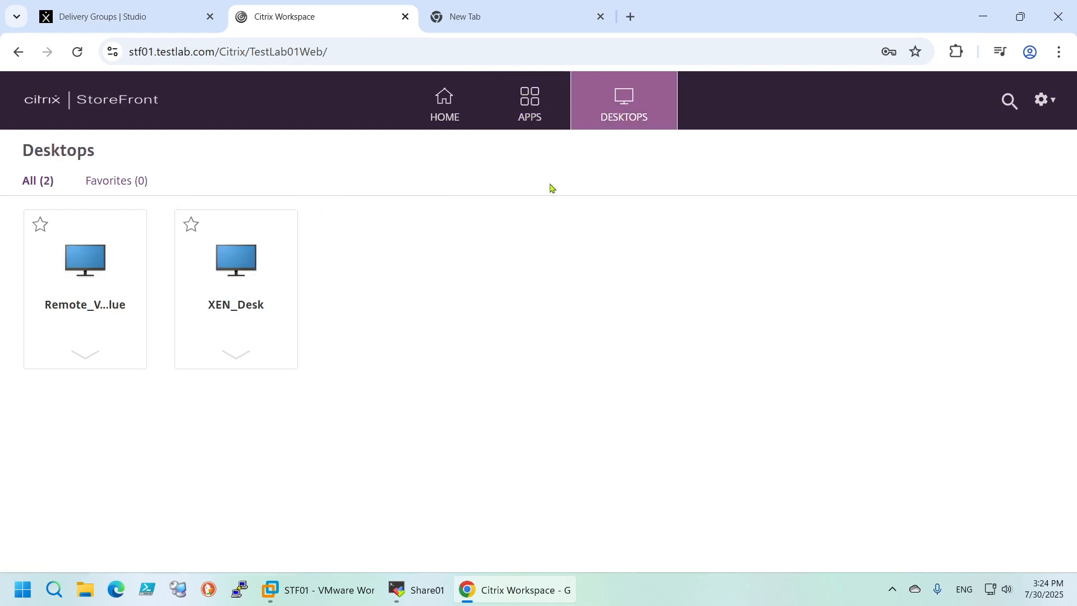
left_click(534, 111)
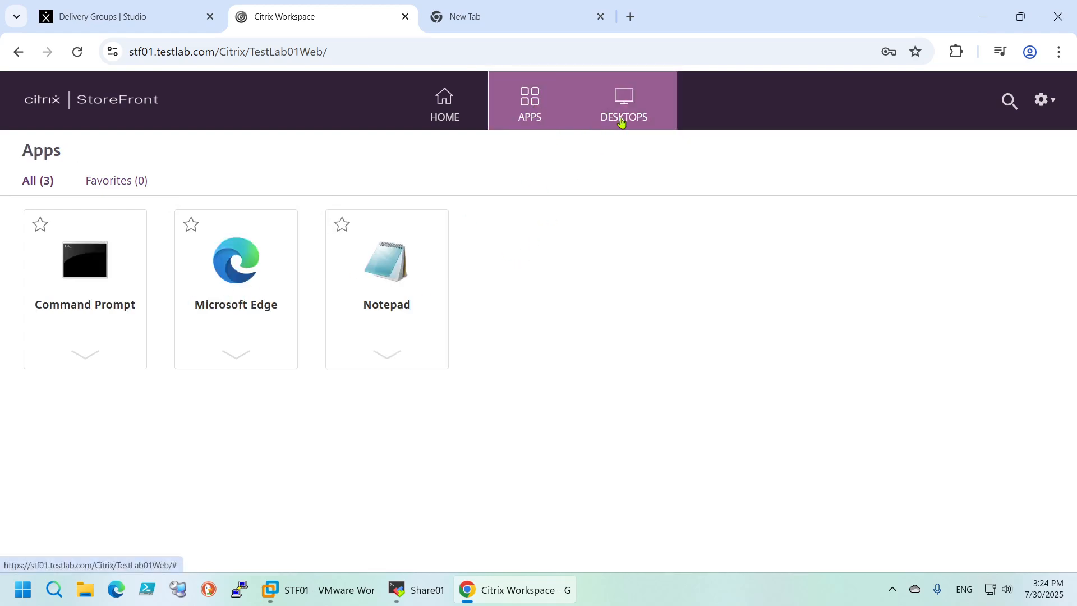
left_click(621, 122)
left_click(540, 114)
left_click(632, 112)
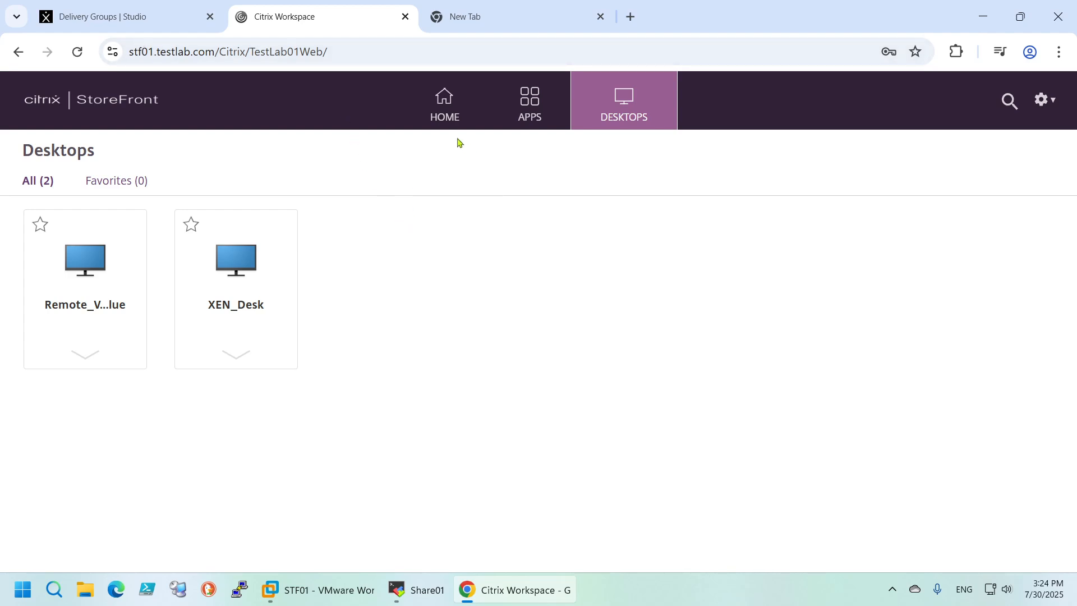
In Citrix Studio, disallow all connections not through Citrix Gateway in MCS_XEN_delgr's access policy and save
left_click(125, 17)
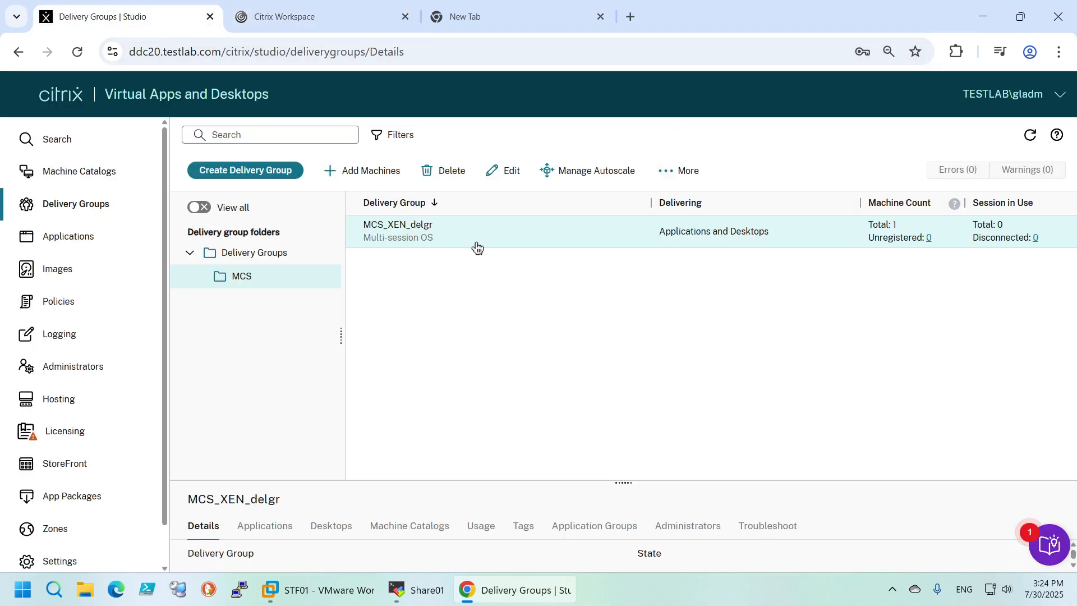
left_click(508, 171)
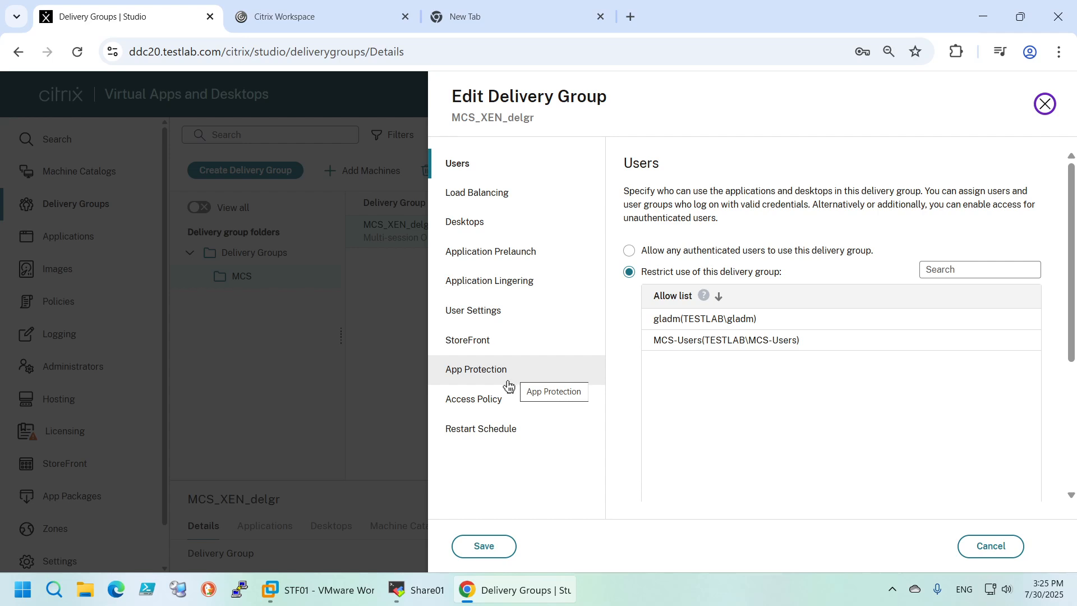
left_click(507, 401)
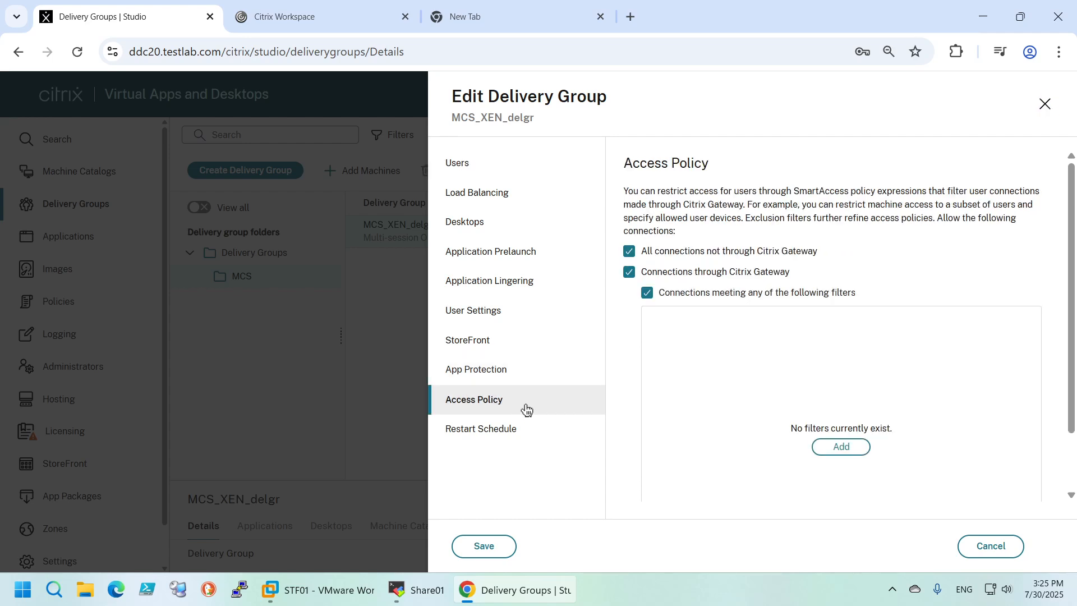
left_click(630, 252)
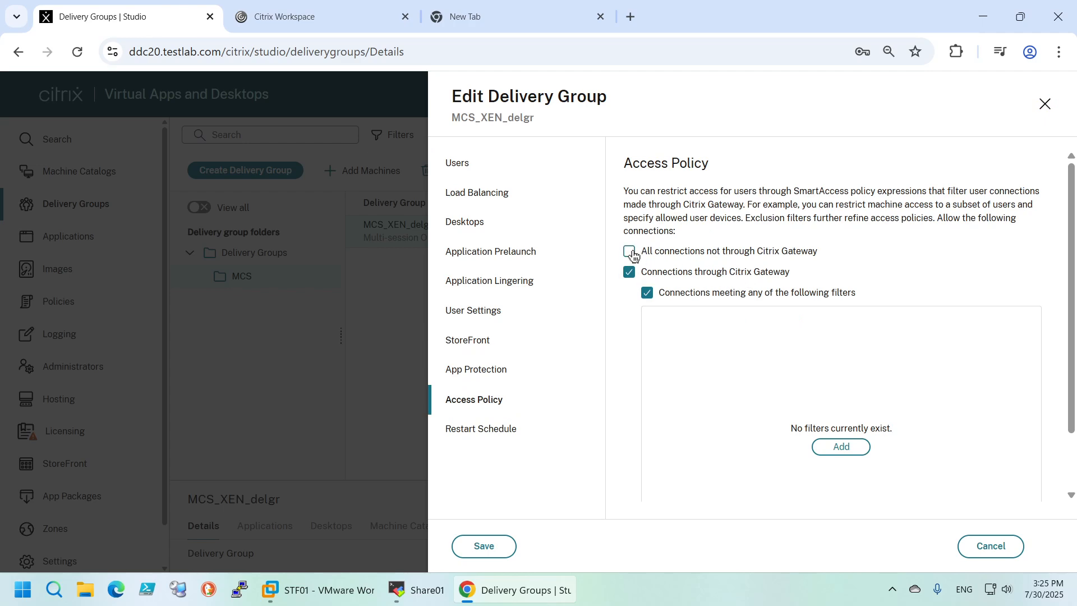
left_click(484, 546)
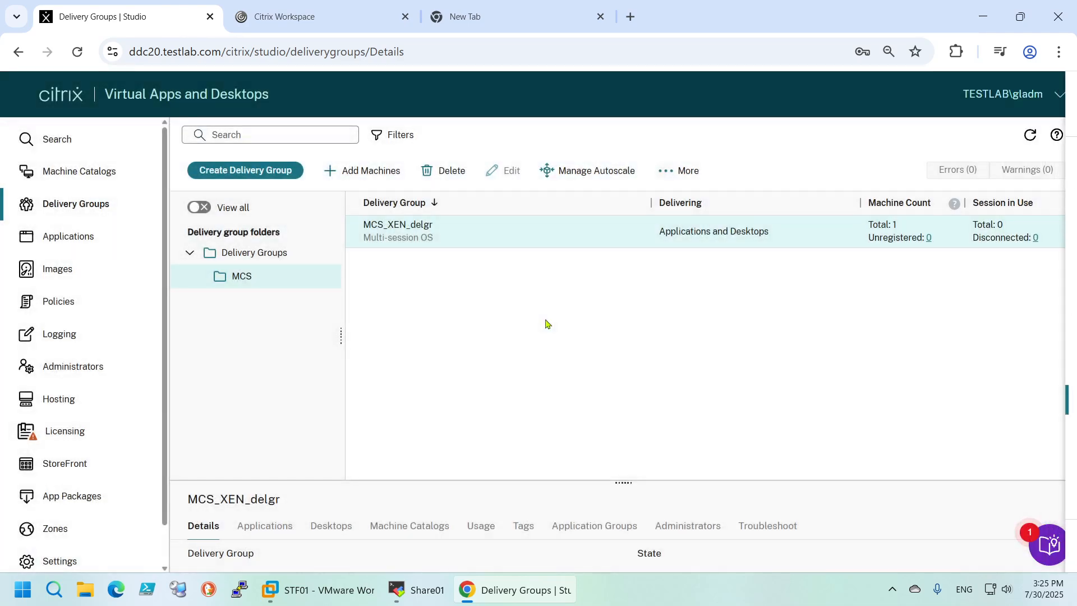
Reload the StoreFront site and check which resources the user is still offered
left_click(312, 20)
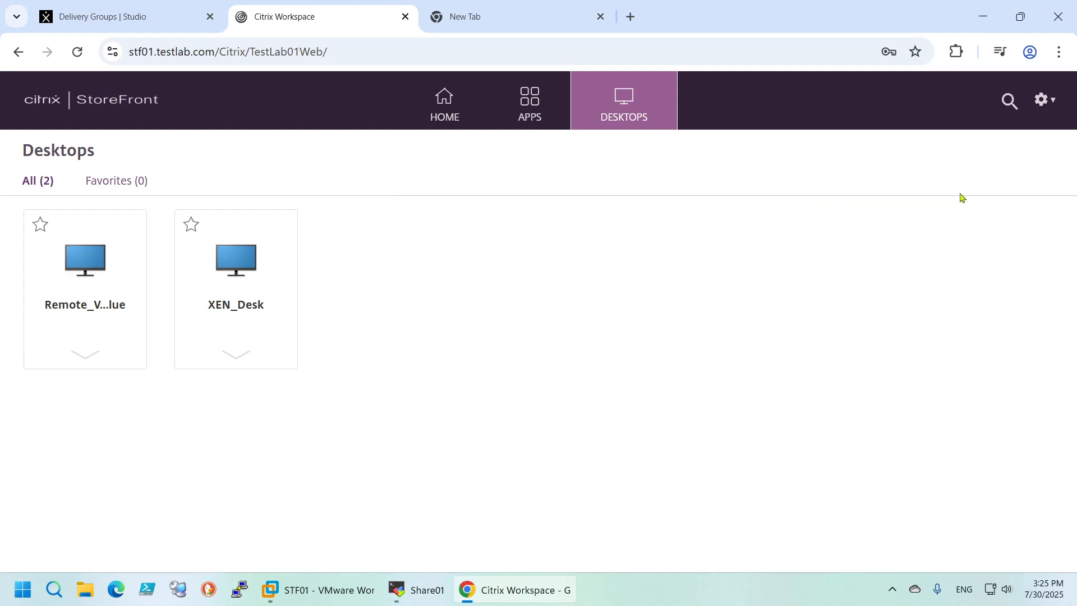
left_click(77, 52)
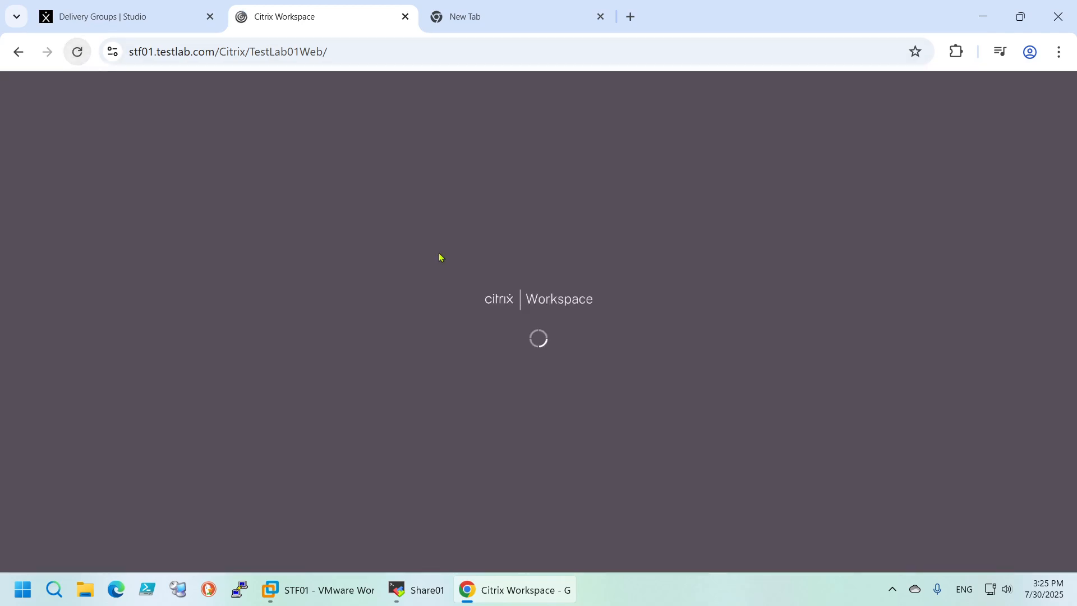
left_click(557, 123)
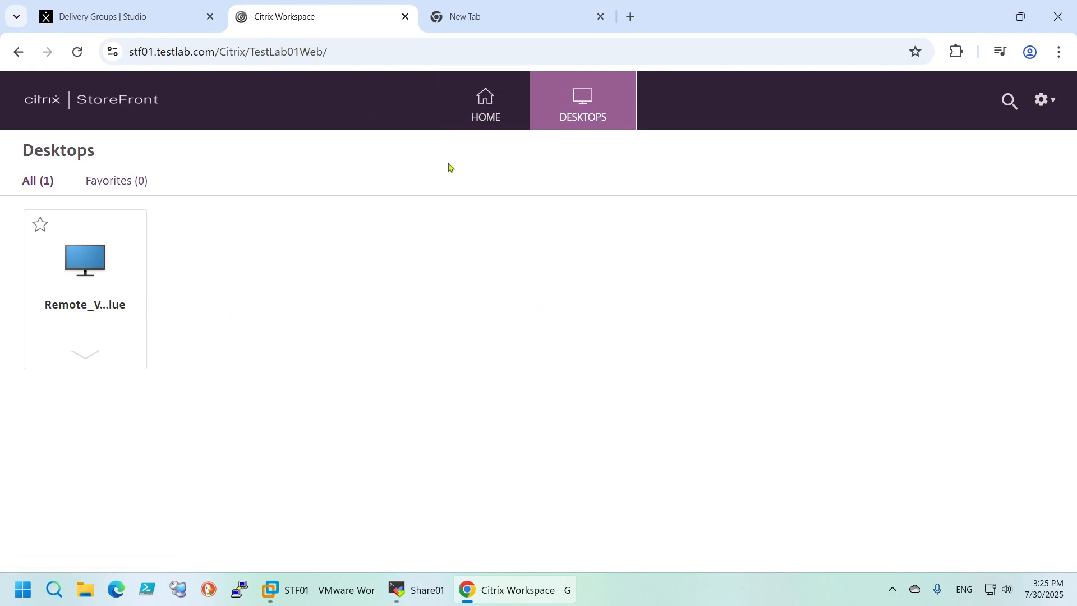
In Citrix Studio, allow all connections not through Citrix Gateway again in MCS_XEN_delgr's access policy and save
left_click(153, 23)
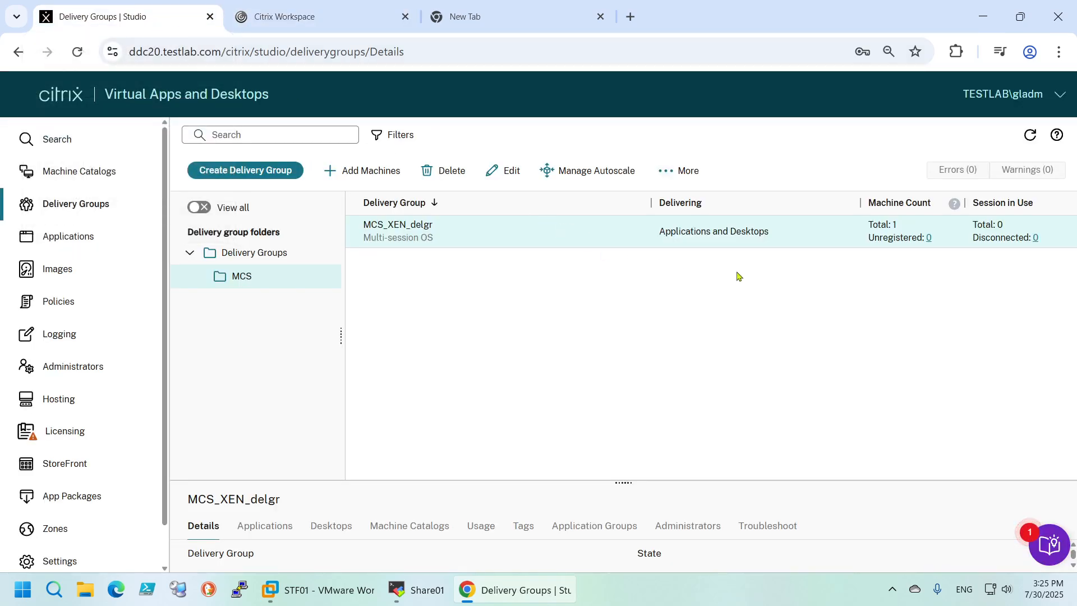
left_click(509, 178)
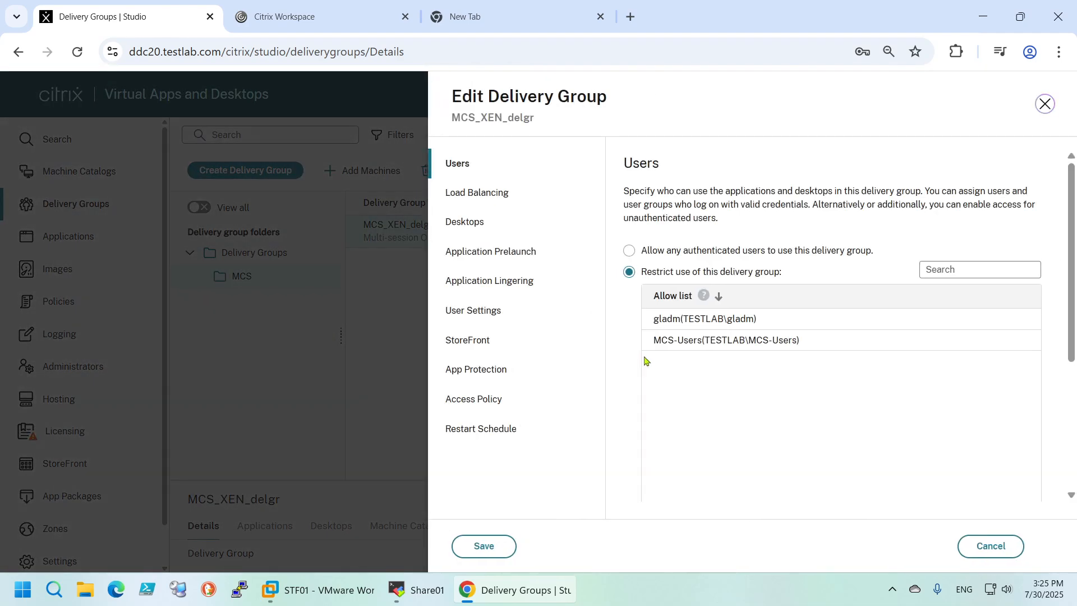
left_click(502, 399)
left_click(627, 254)
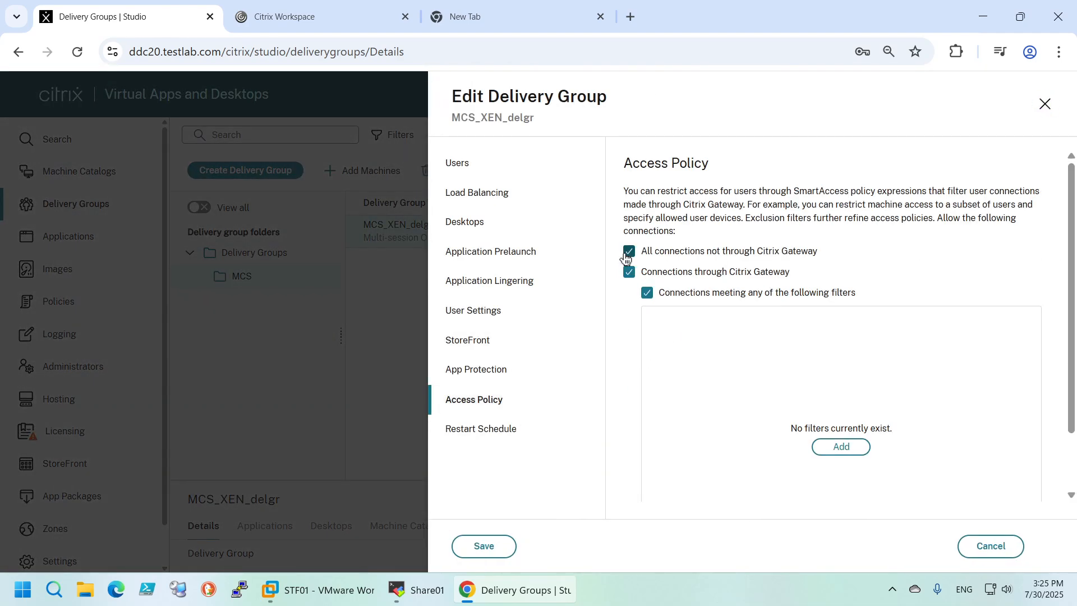
left_click(486, 547)
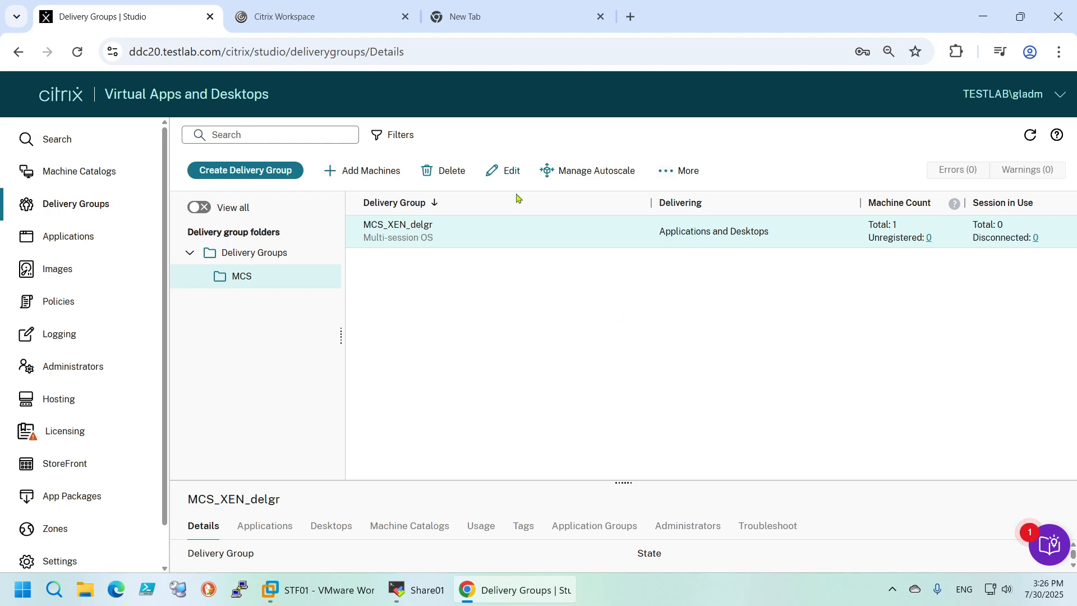
Open a new filter for gateway connections in MCS_XEN_delgr's access policy and examine its site or farm name and filter fields
left_click(510, 171)
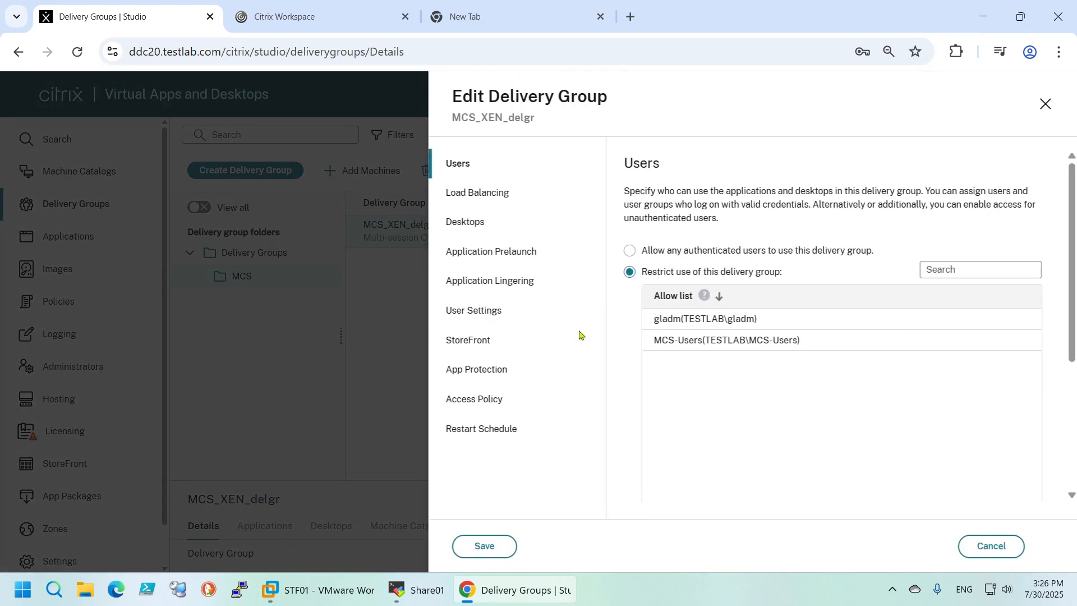
left_click(489, 407)
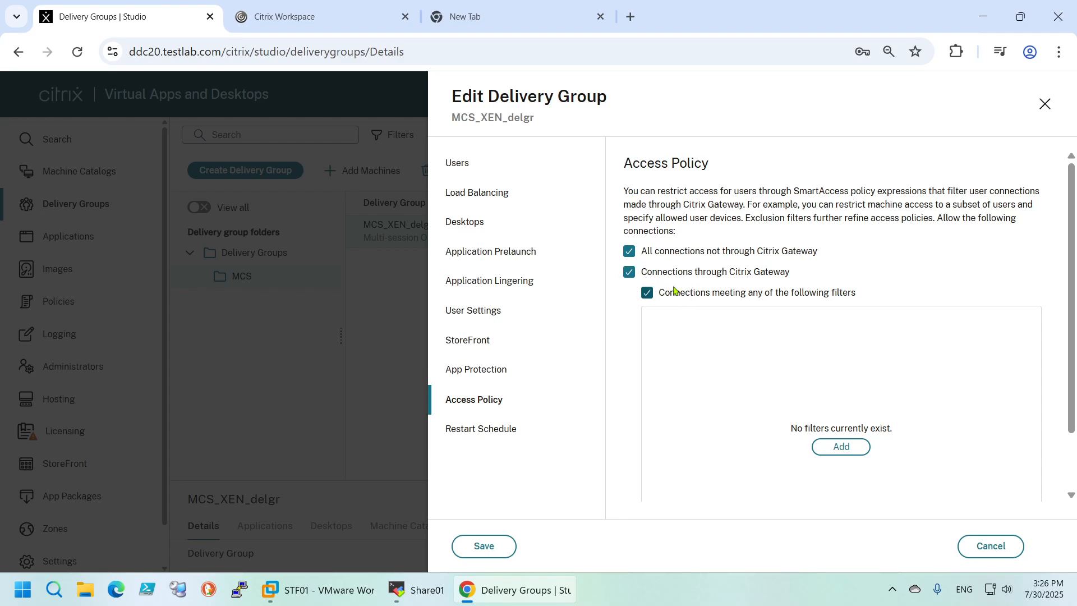
left_click(842, 447)
left_click(497, 228)
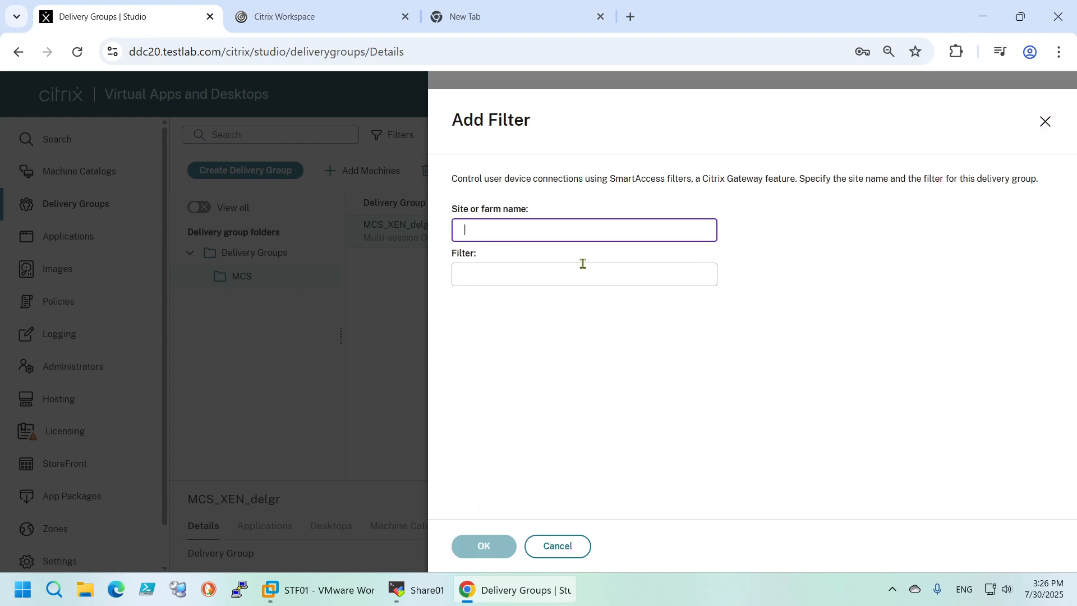
left_click(502, 275)
left_click(504, 230)
left_click(498, 270)
left_click(495, 230)
Look over the StoreFront page and the saved StoreFront bookmarks such as PKI, and return to the new filter in Studio
left_click(331, 24)
left_click(519, 23)
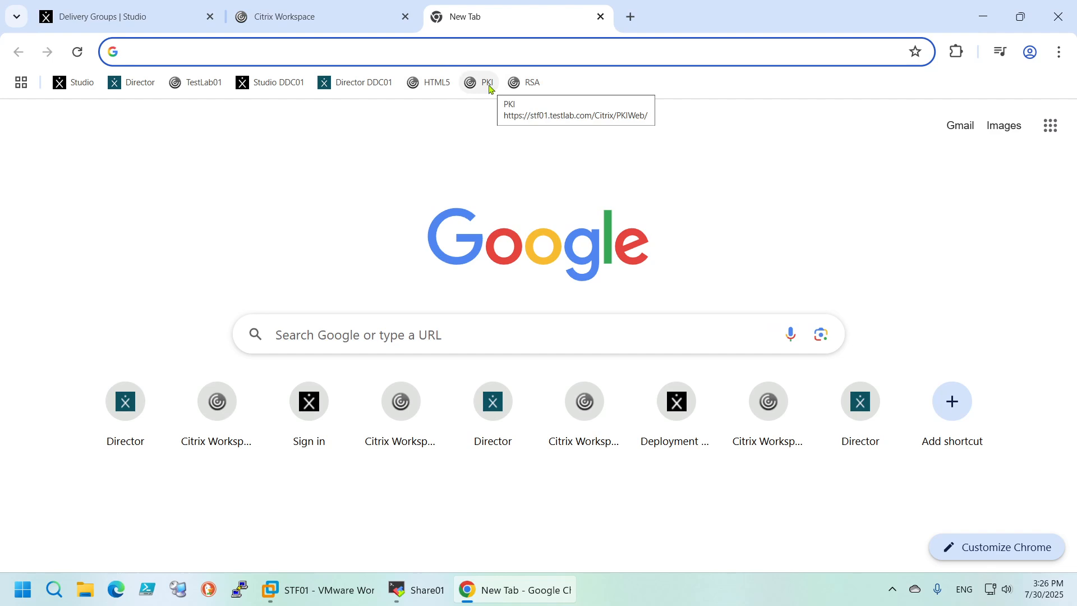
left_click(333, 19)
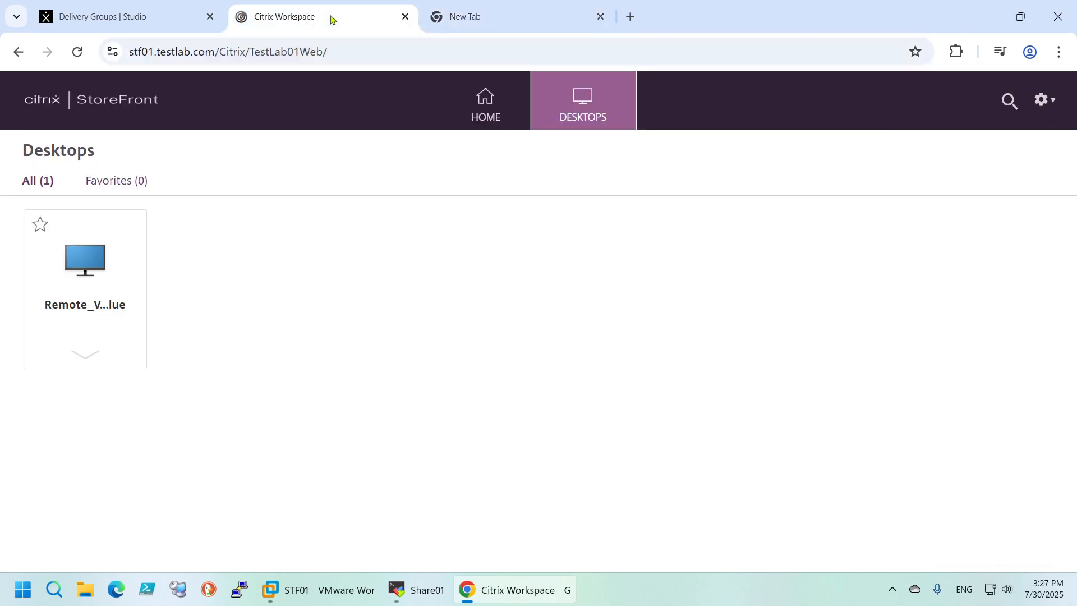
left_click(161, 16)
Enter "*" including the quotation marks as the new filter's site or farm name
left_click(533, 276)
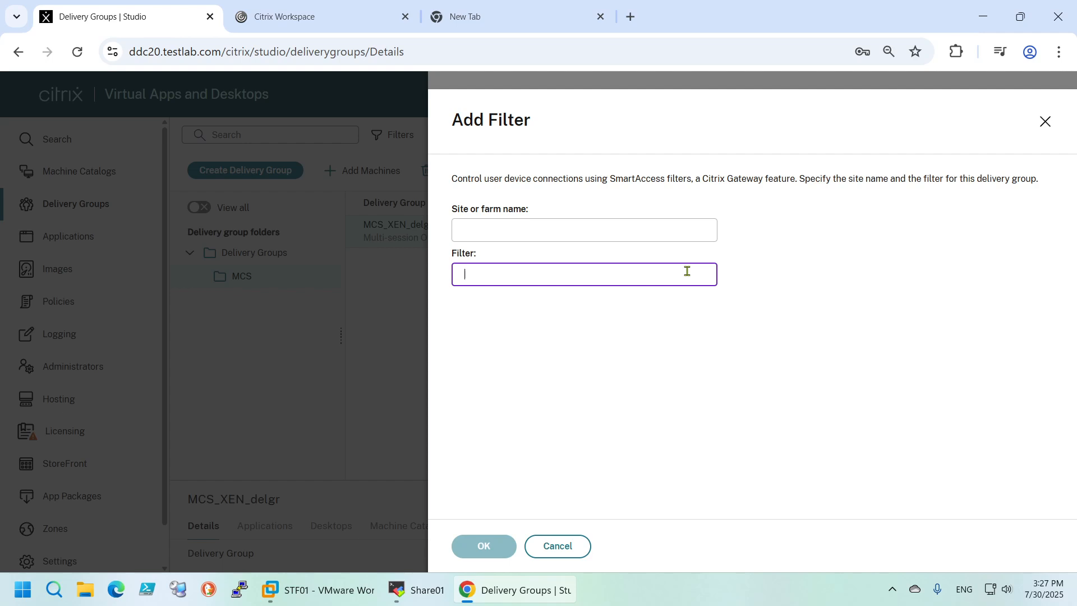
left_click(492, 226)
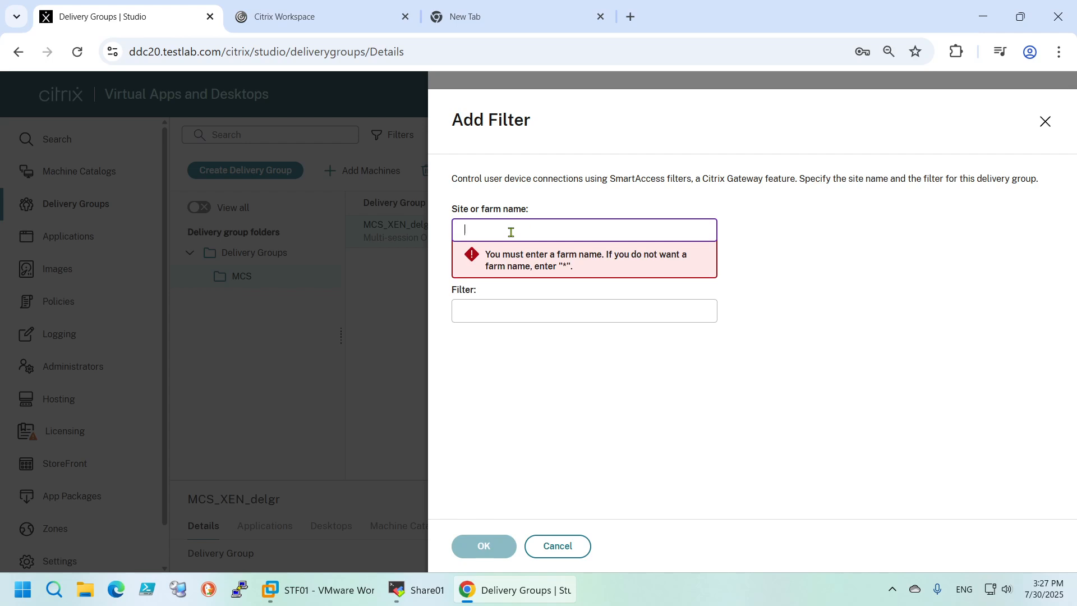
type("*")
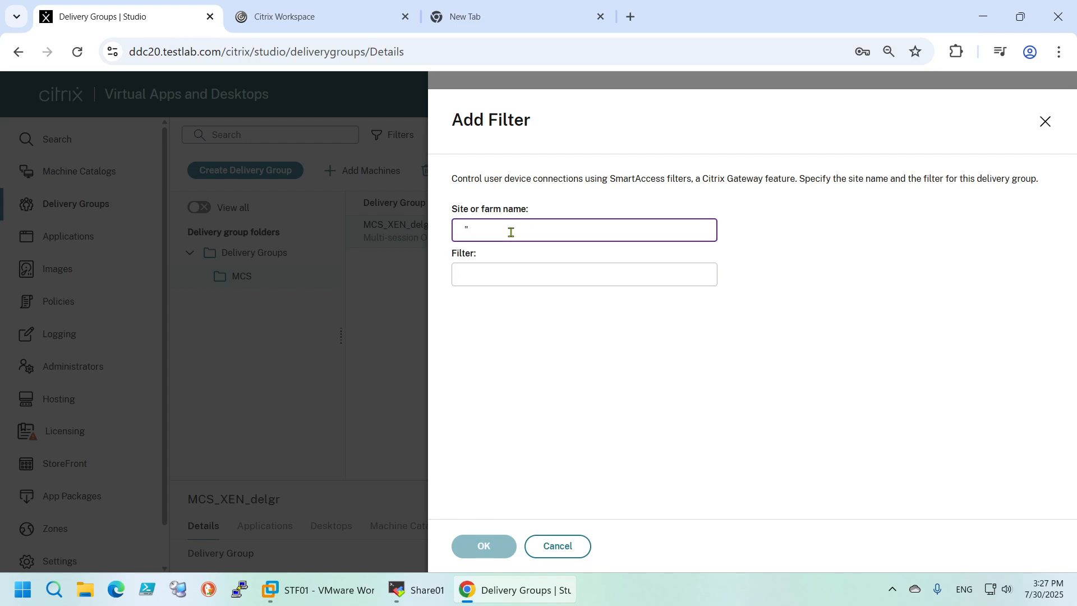
type("*\"")
left_click(494, 265)
left_click(514, 233)
left_click(504, 277)
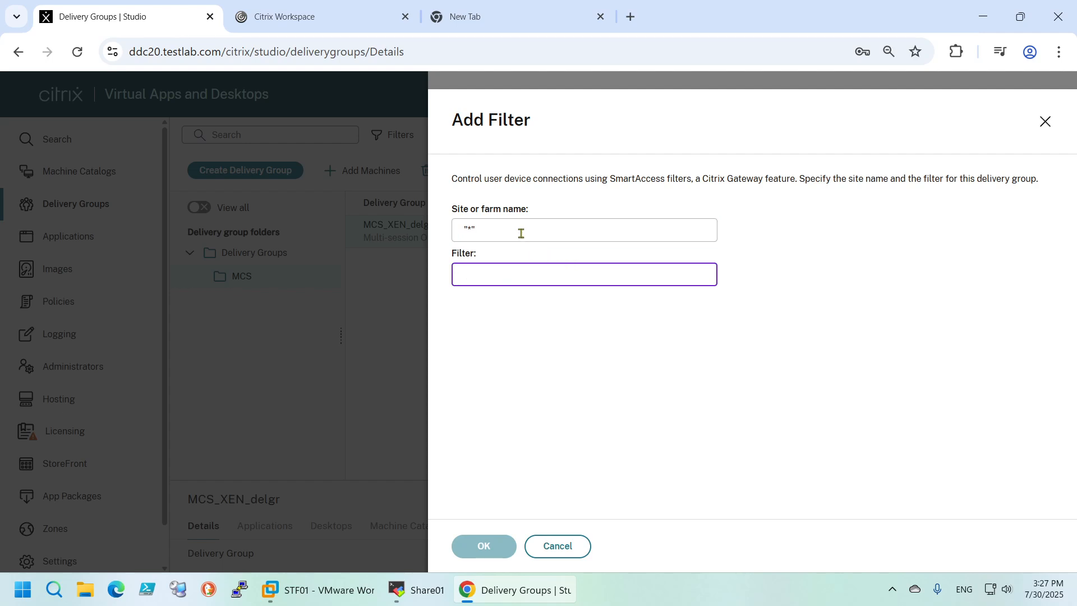
left_click(513, 228)
left_click(521, 274)
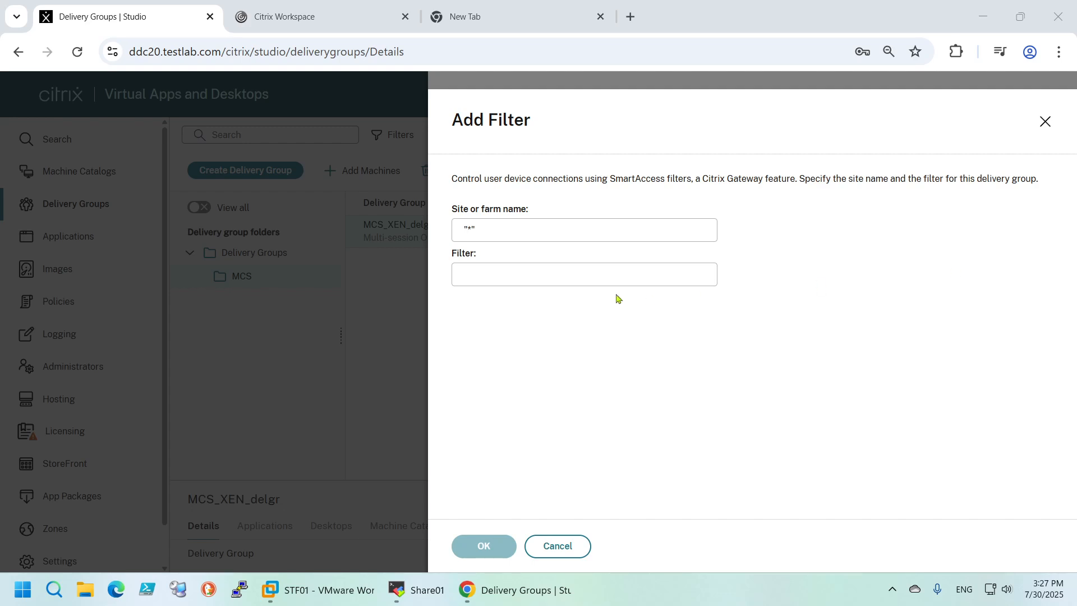
Try the filter expression connection.gateway.name == "PKI-Gateway" and cancel adding the filter
left_click(594, 264)
type("connection.gateway.name == \"PKI-Gateway\"")
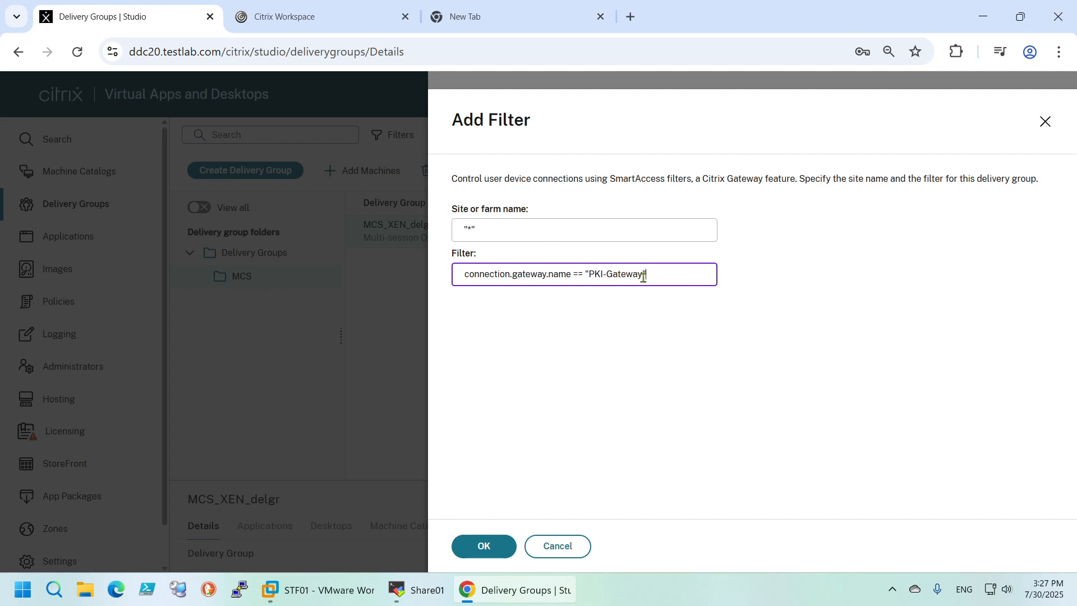
left_click_drag(643, 276, 589, 278)
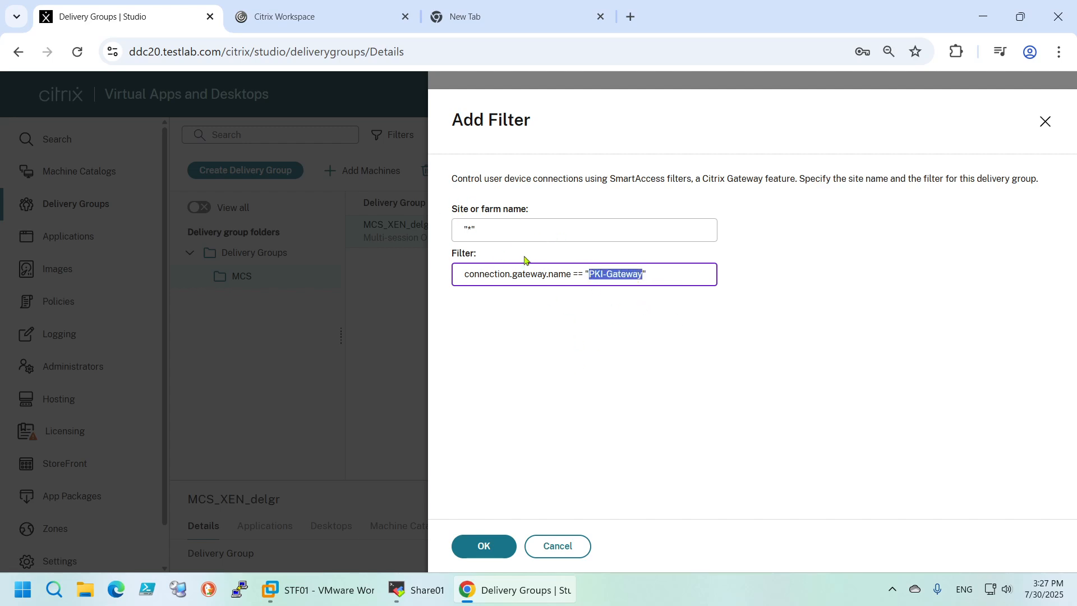
left_click(573, 544)
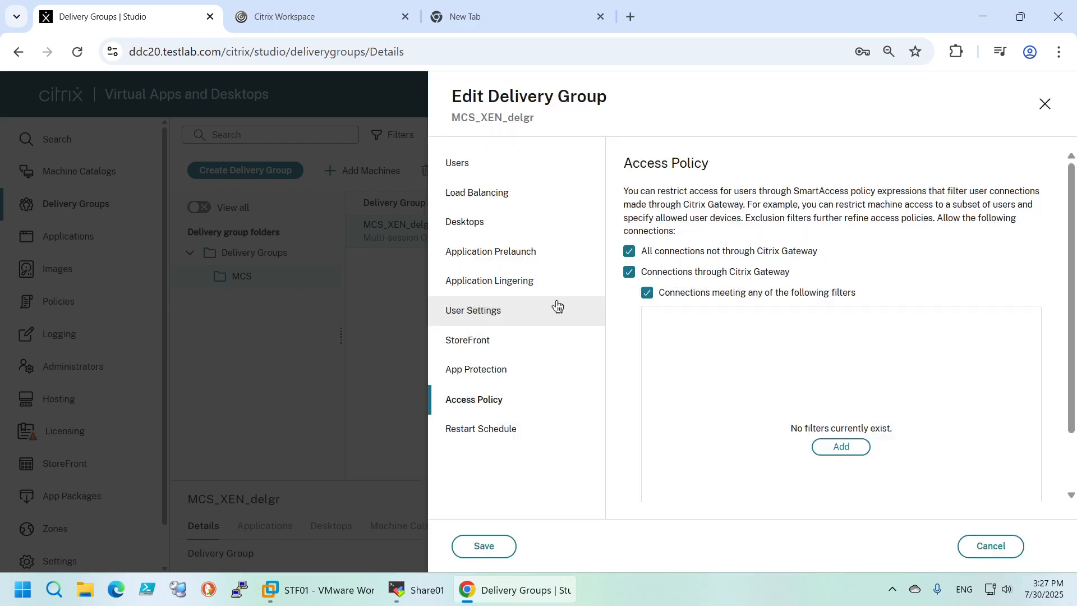